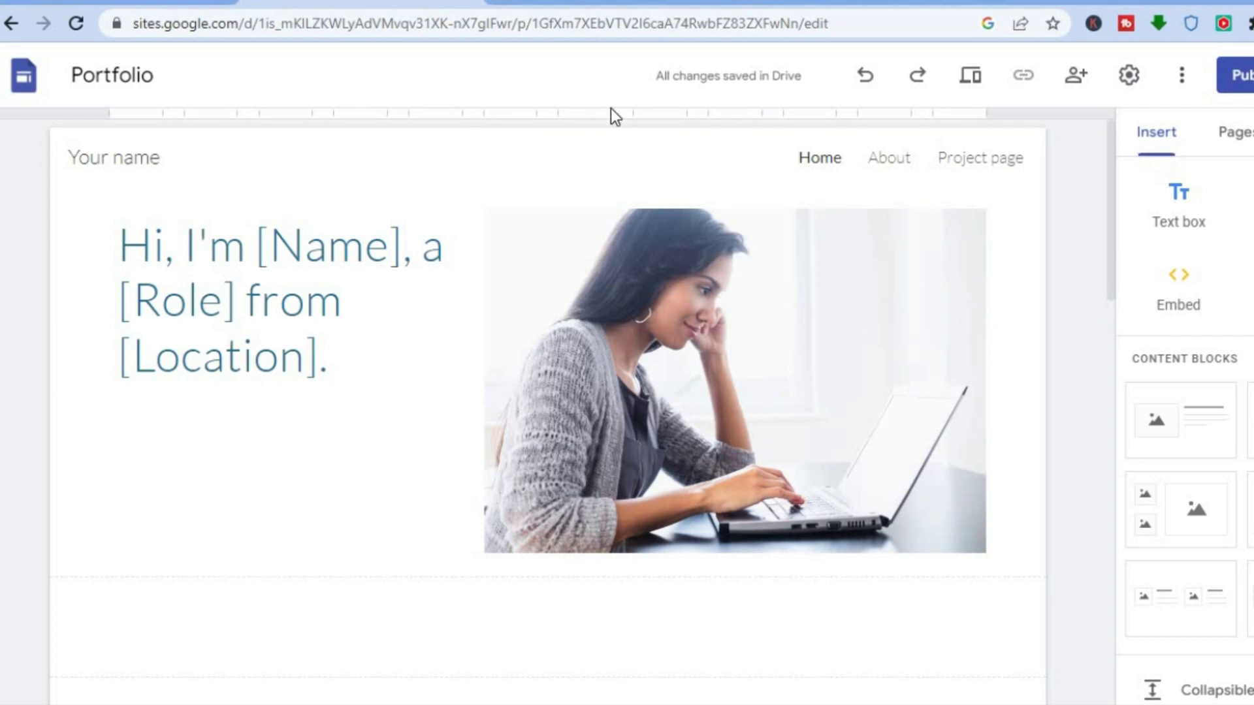
# Step: Switch from the Google Sites editor to the Mailchimp account dashboard Home page
pyautogui.click(572, 3)
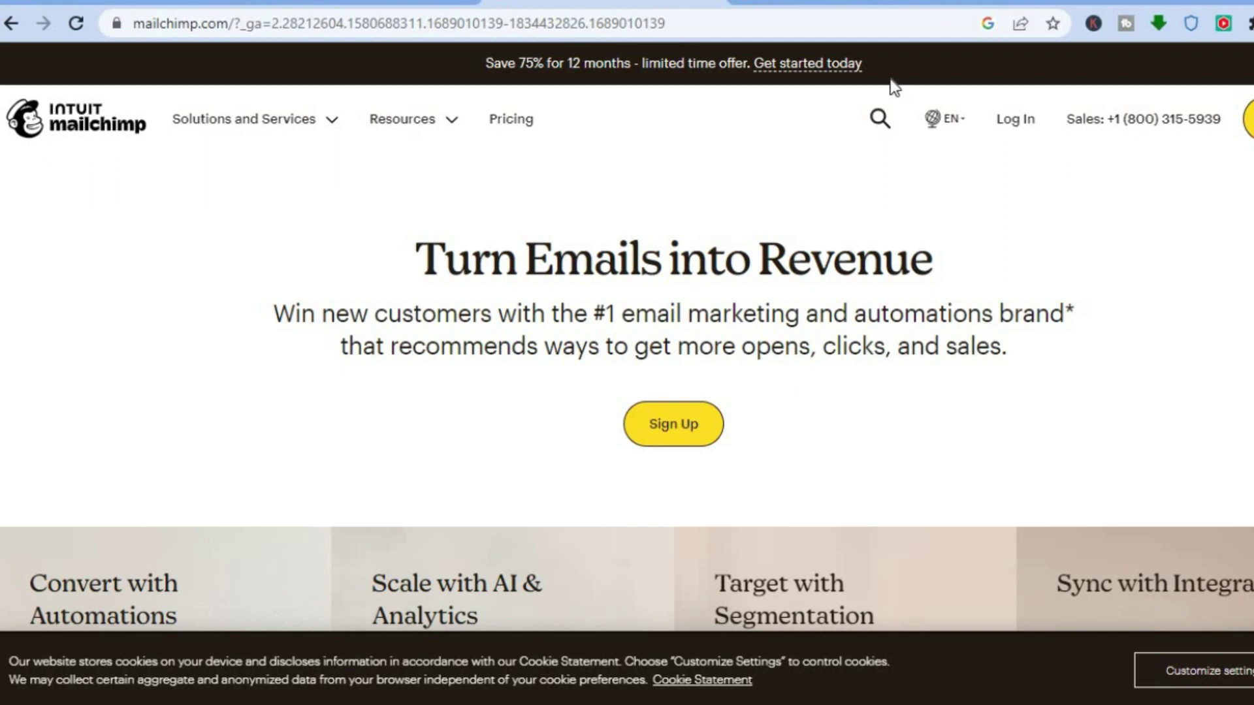
pyautogui.click(831, 3)
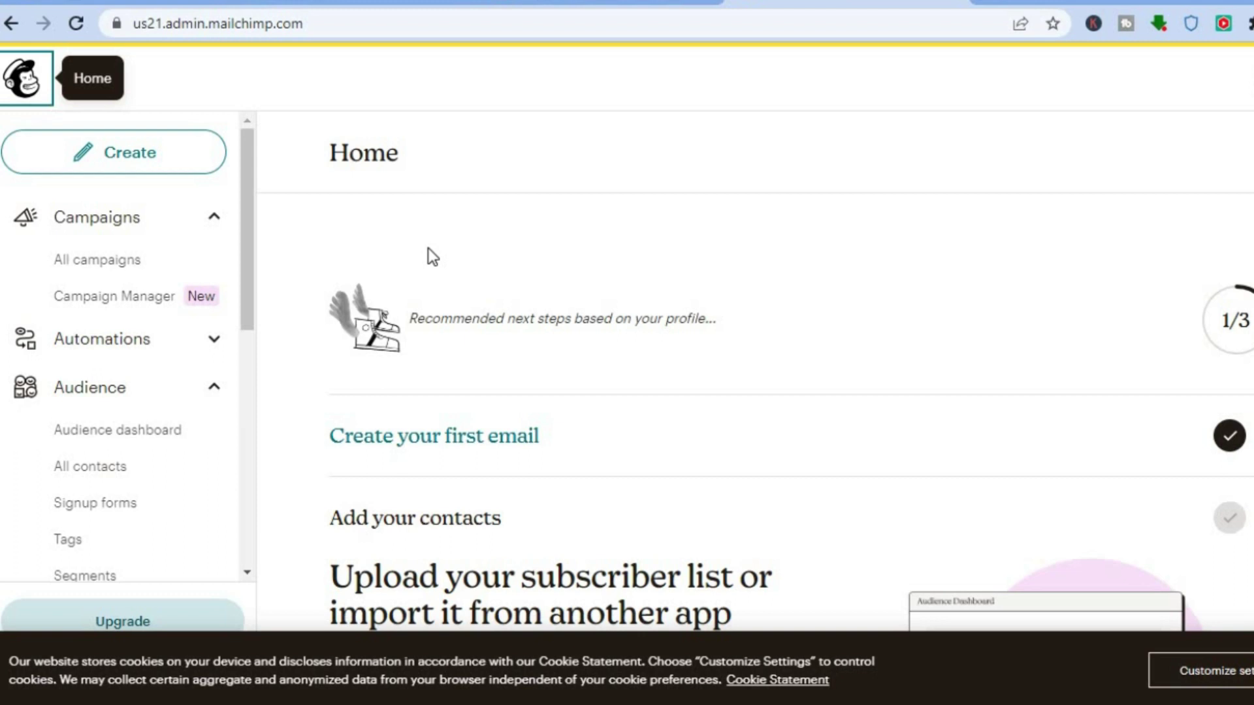
pyautogui.moveTo(248, 214); pyautogui.dragTo(252, 371)
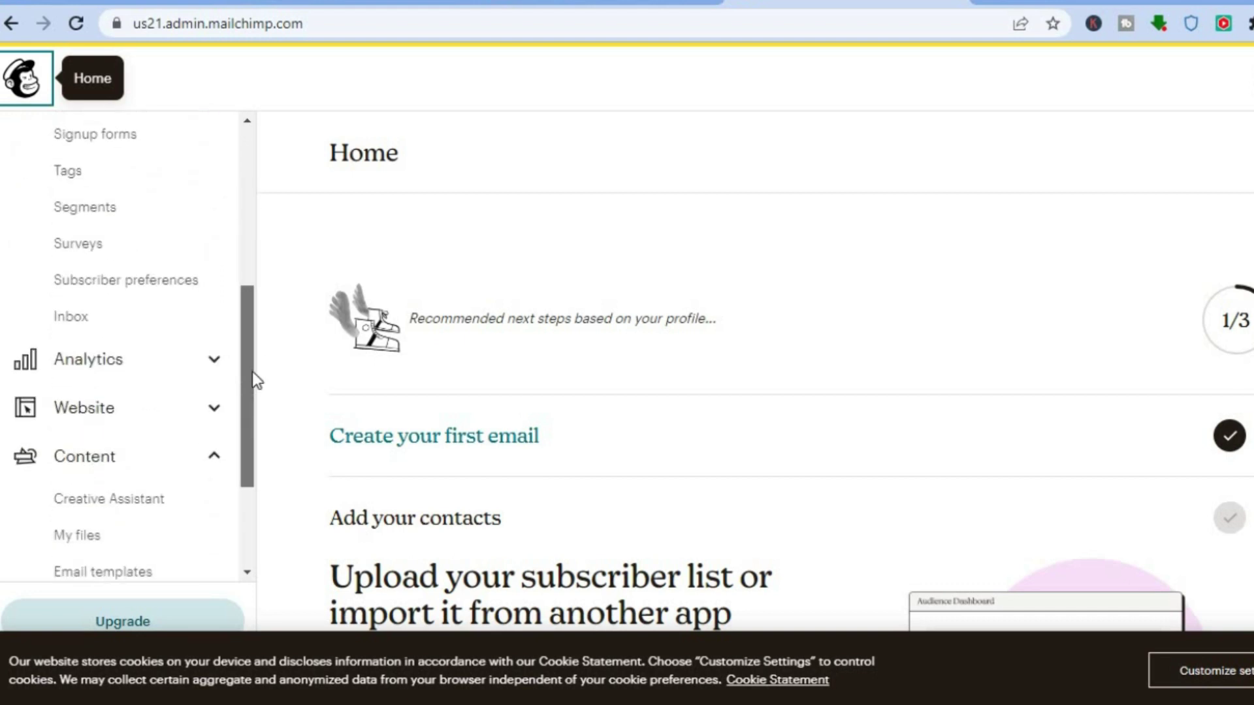
pyautogui.moveTo(252, 371); pyautogui.dragTo(247, 299)
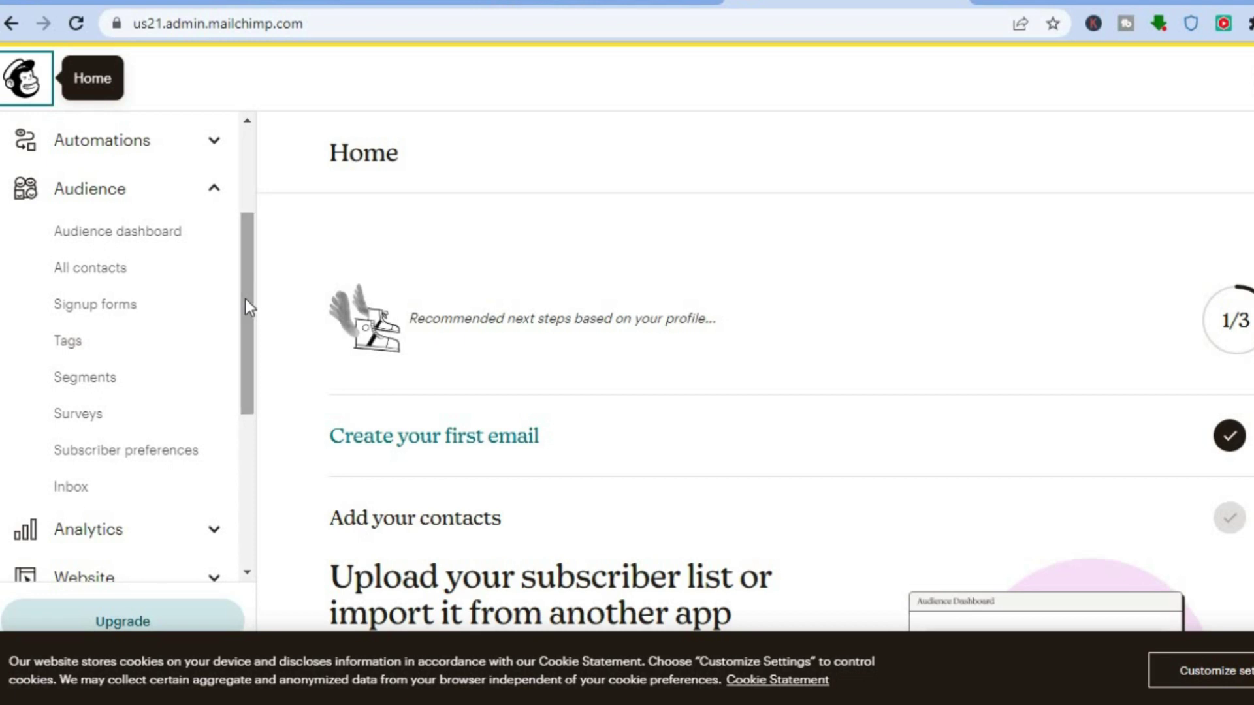
# Step: Go to Audience Signup forms and review the Form builder, Embedded forms, Subscriber pop-up and Contact Form options
pyautogui.click(143, 305)
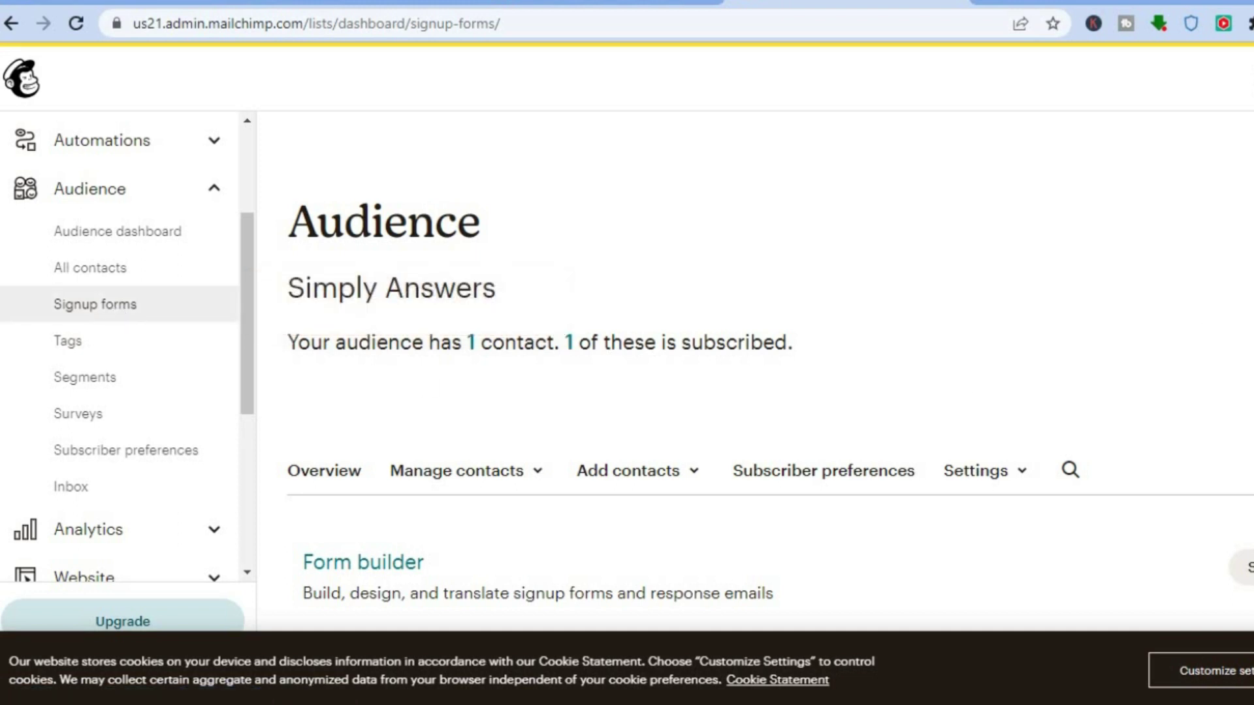
pyautogui.scroll(-4, 770, 386)
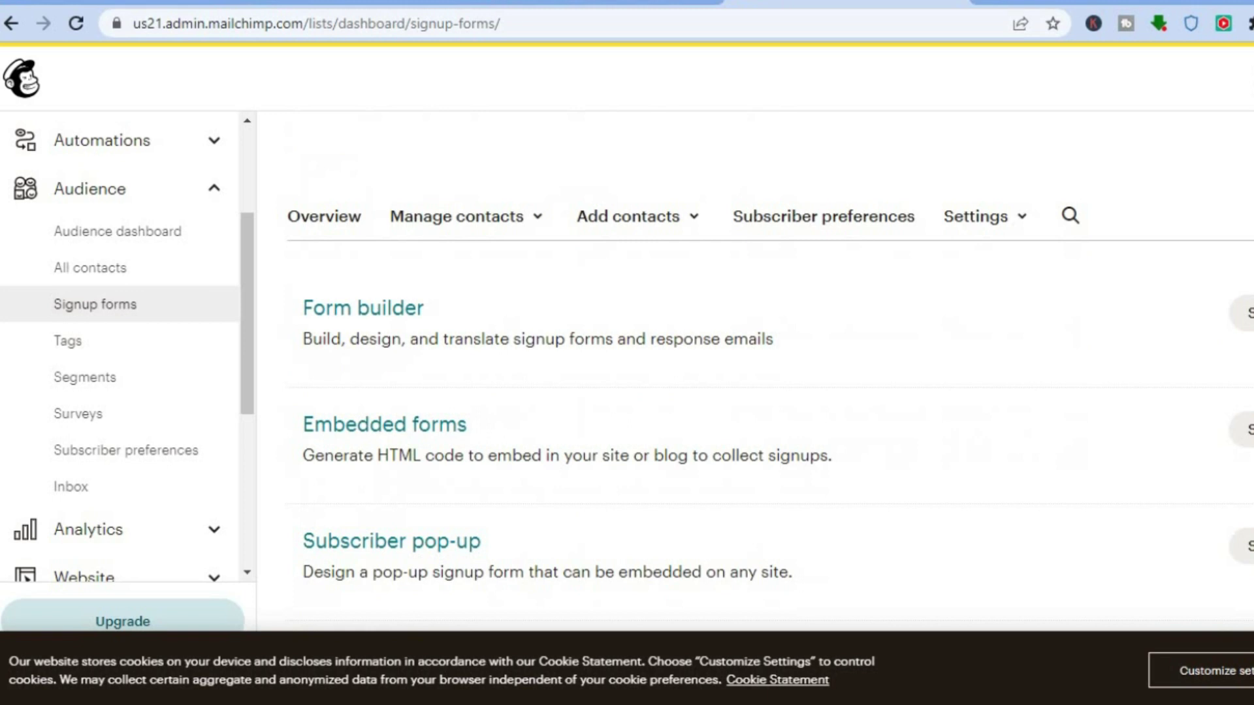
pyautogui.scroll(-3, 770, 386)
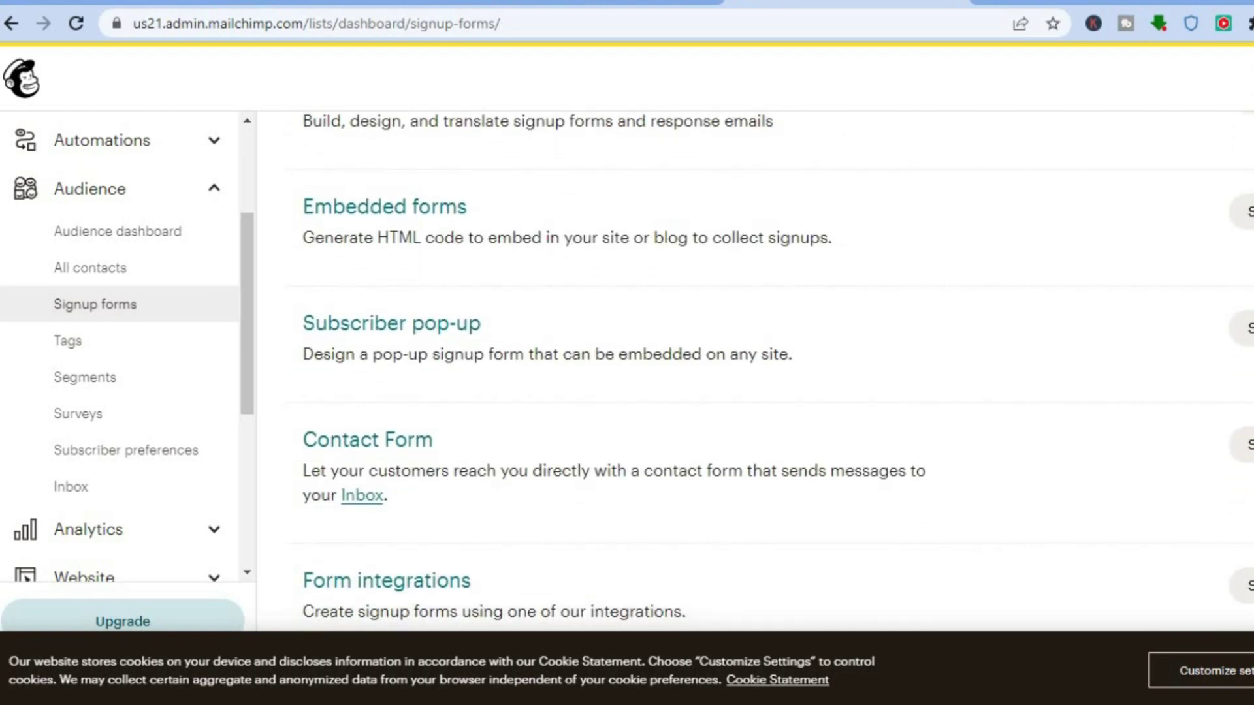
pyautogui.scroll(2, 905, 427)
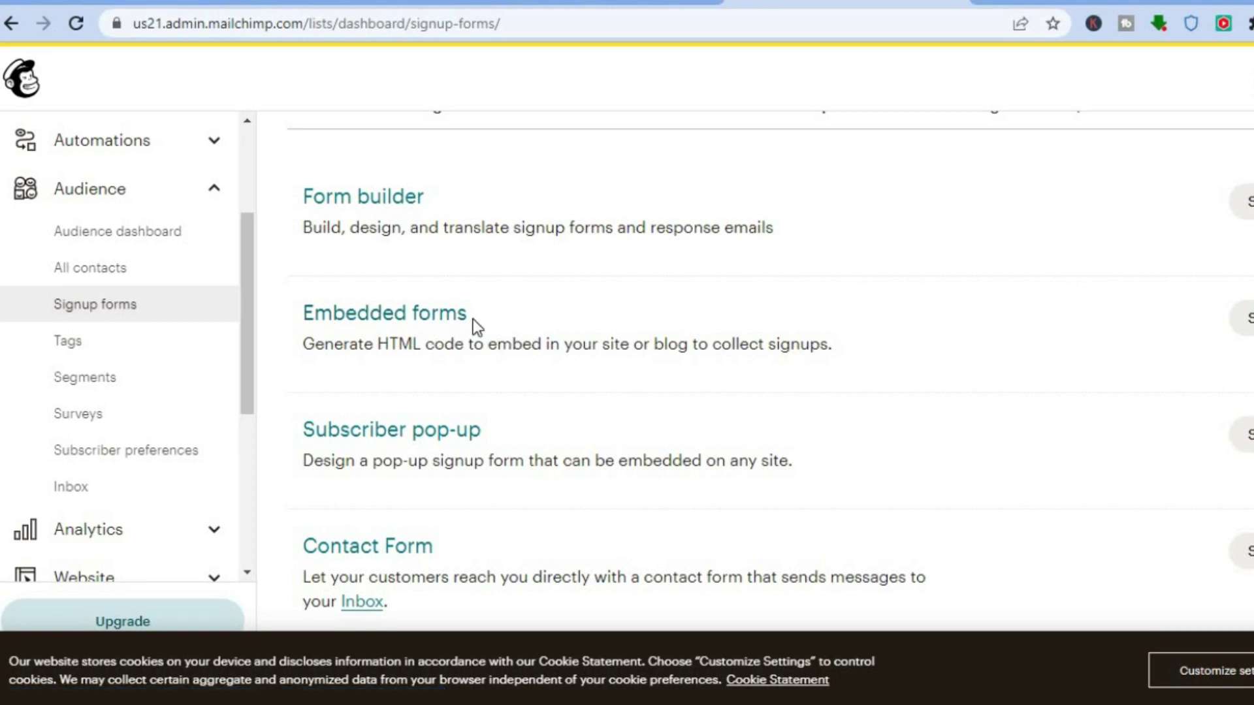
# Step: Create an embedded form with First Name, Email Address and Phone Number fields, in that order
pyautogui.click(1244, 318)
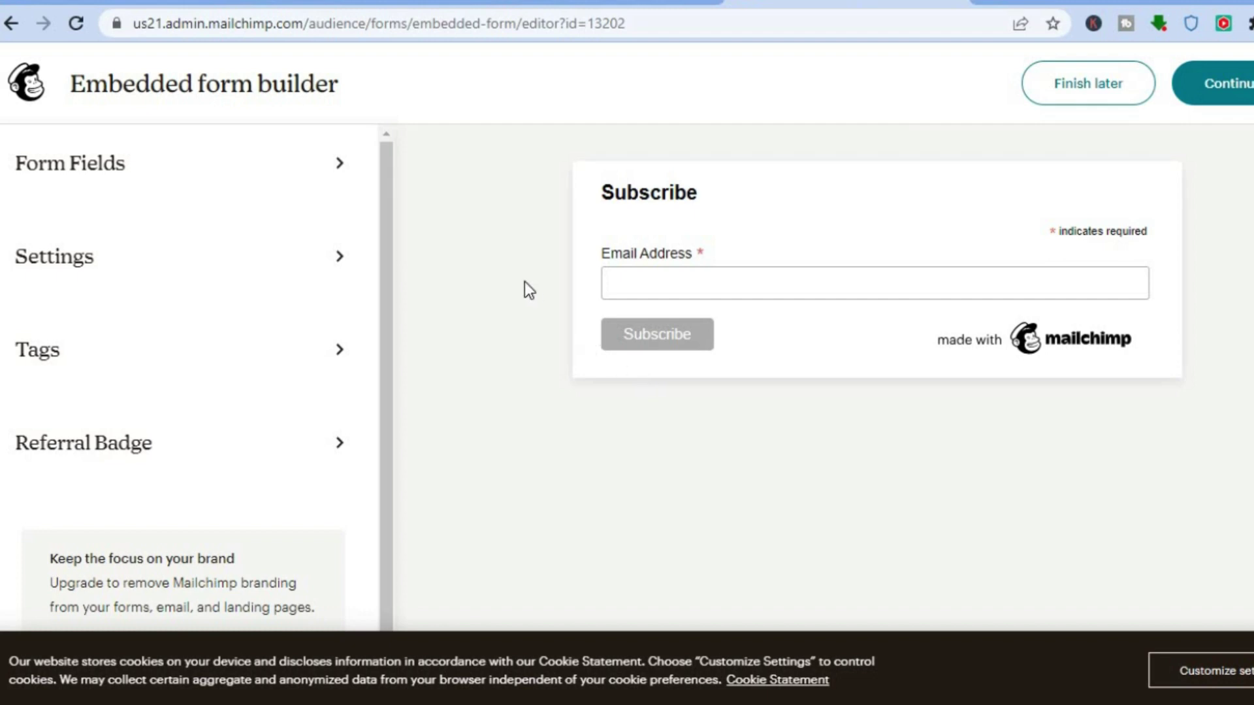
pyautogui.click(193, 174)
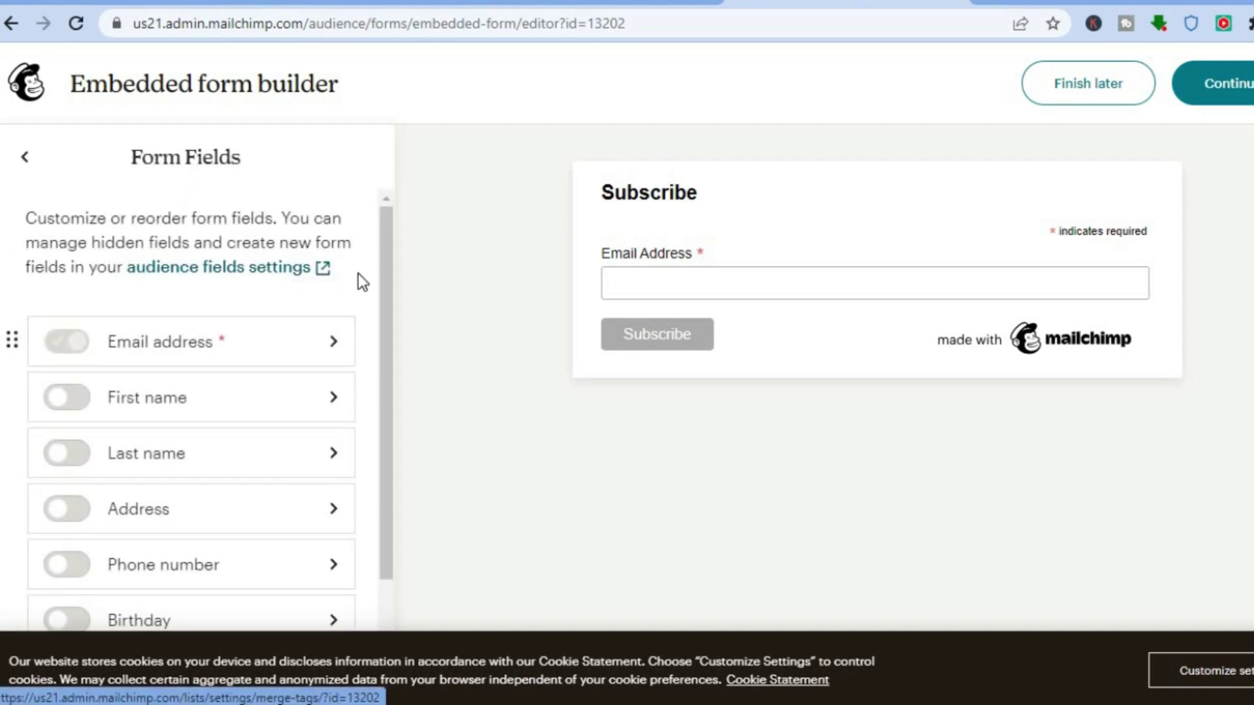
pyautogui.moveTo(386, 320); pyautogui.dragTo(384, 403)
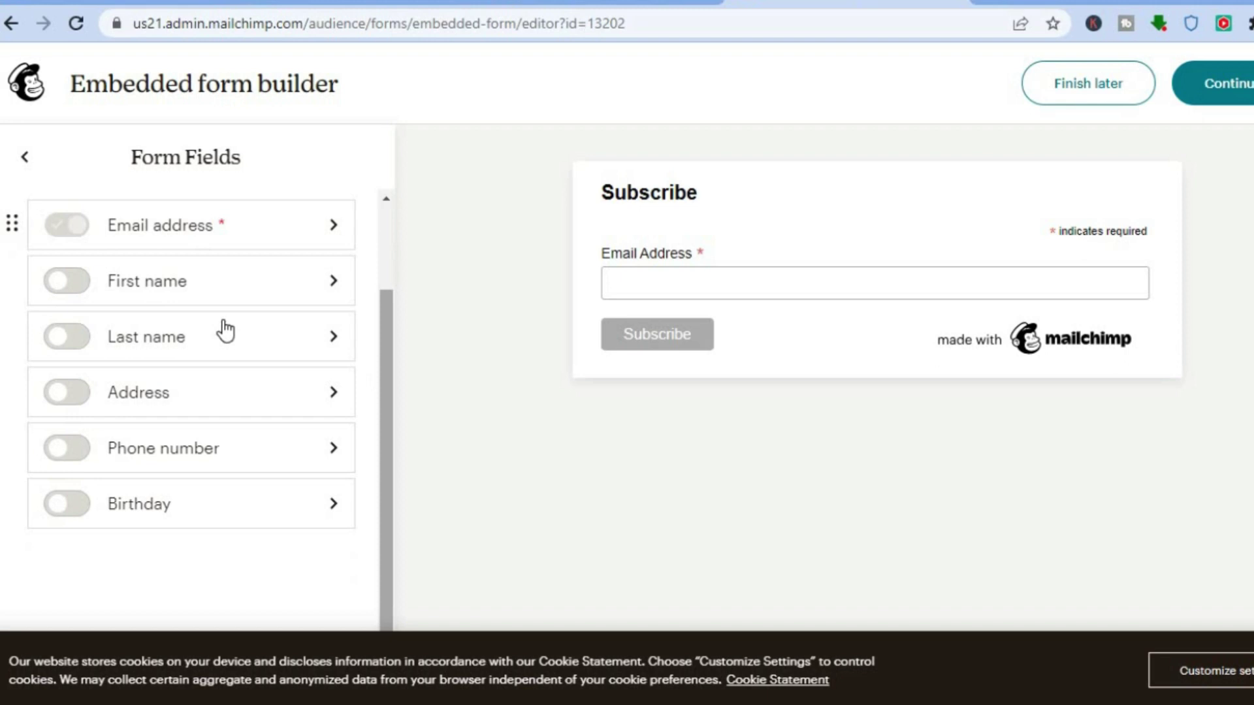
pyautogui.click(73, 286)
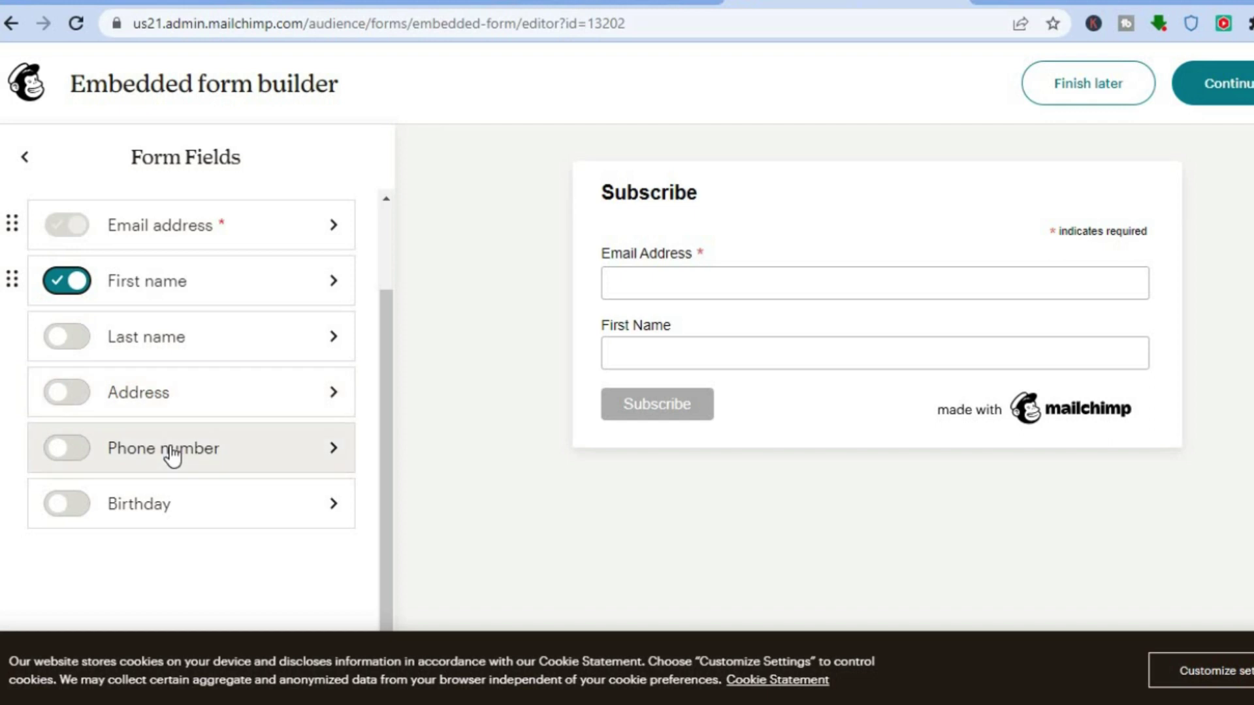
pyautogui.click(77, 449)
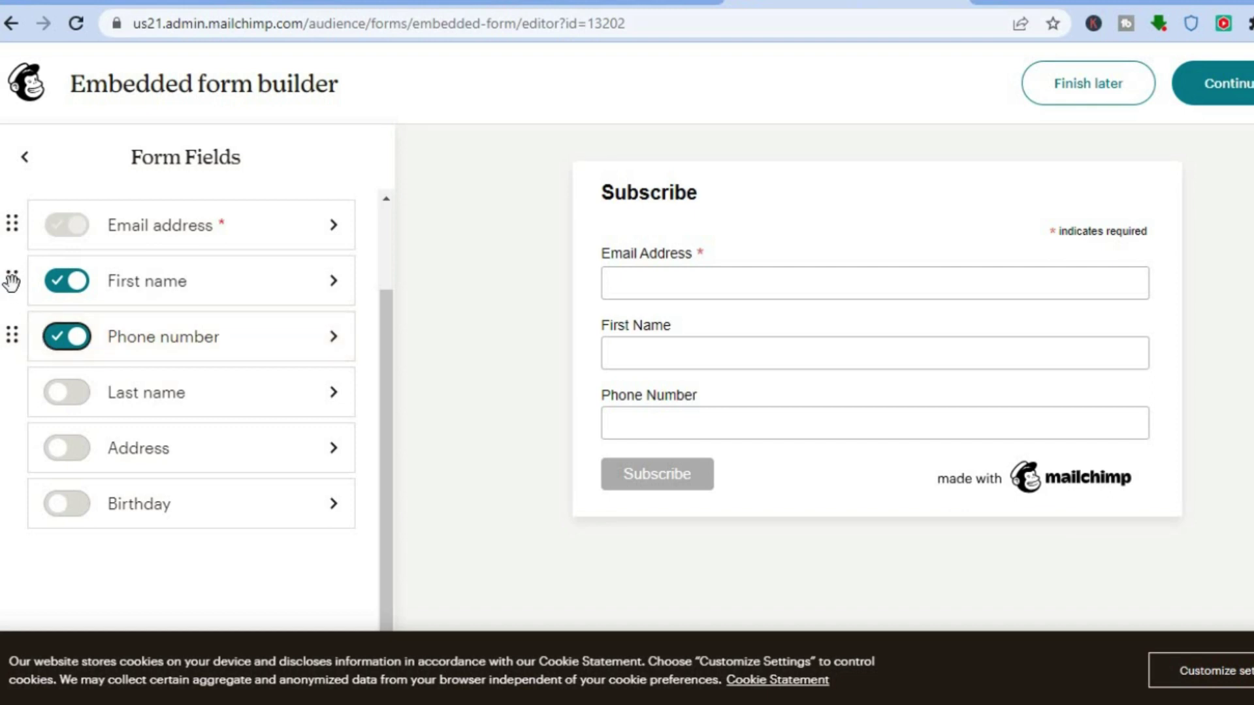
pyautogui.moveTo(14, 237); pyautogui.dragTo(13, 223)
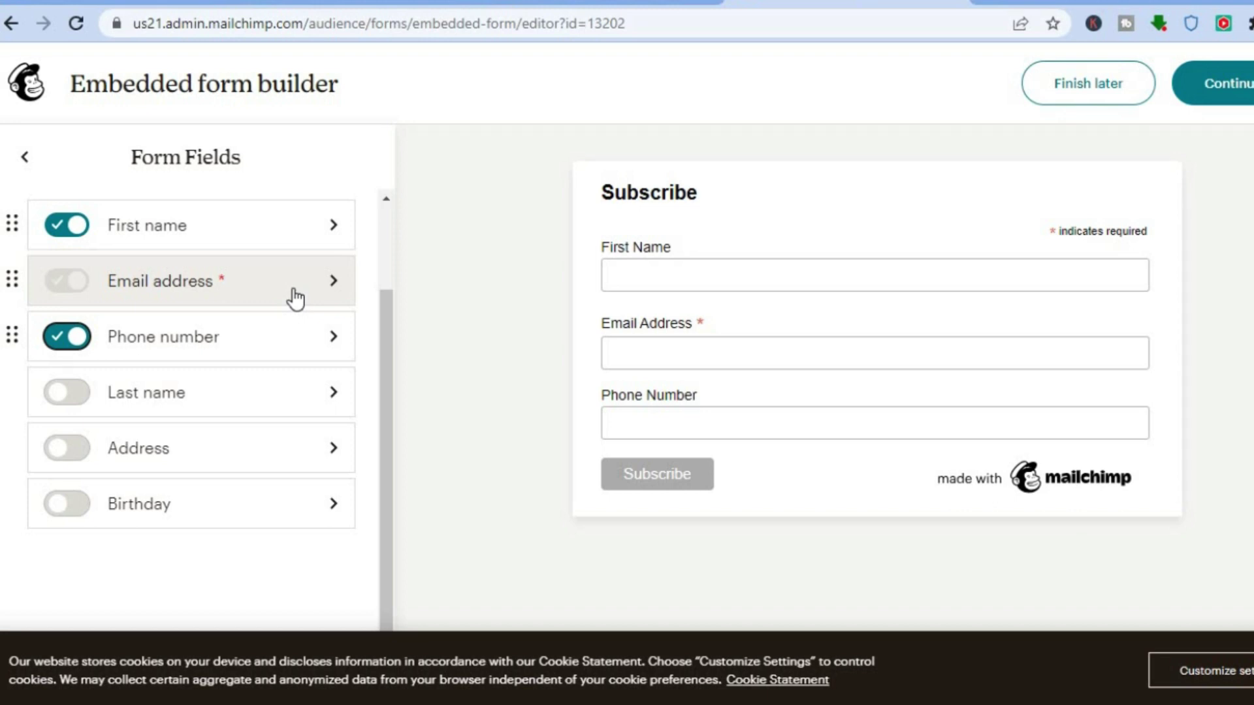
# Step: Finish the embedded form, copy its generated embed code, and switch to the Google Sites tab
pyautogui.click(1239, 98)
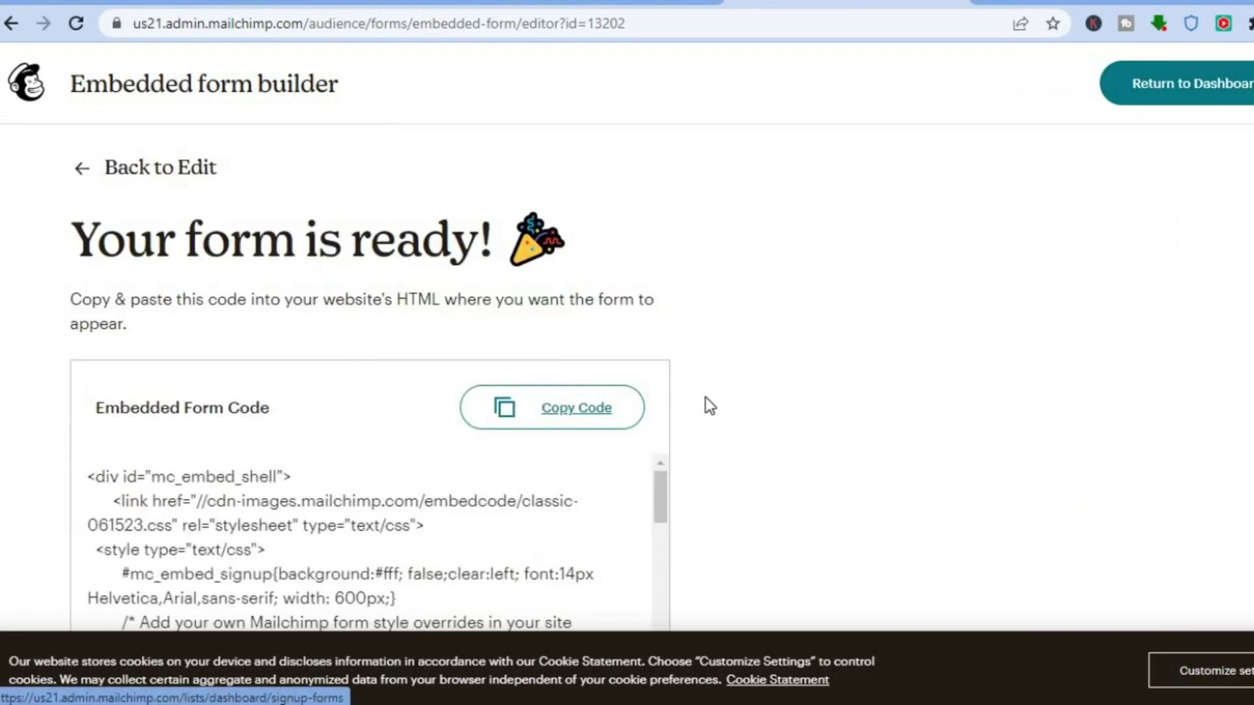
pyautogui.click(604, 418)
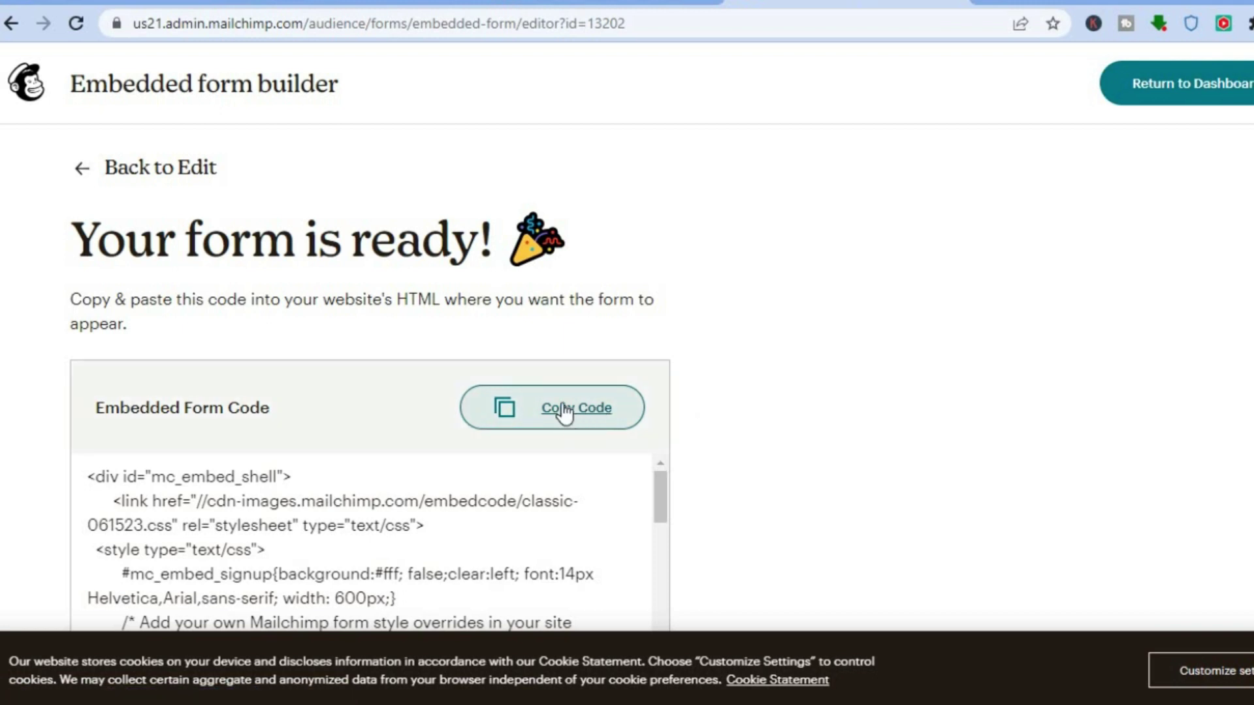
pyautogui.click(565, 414)
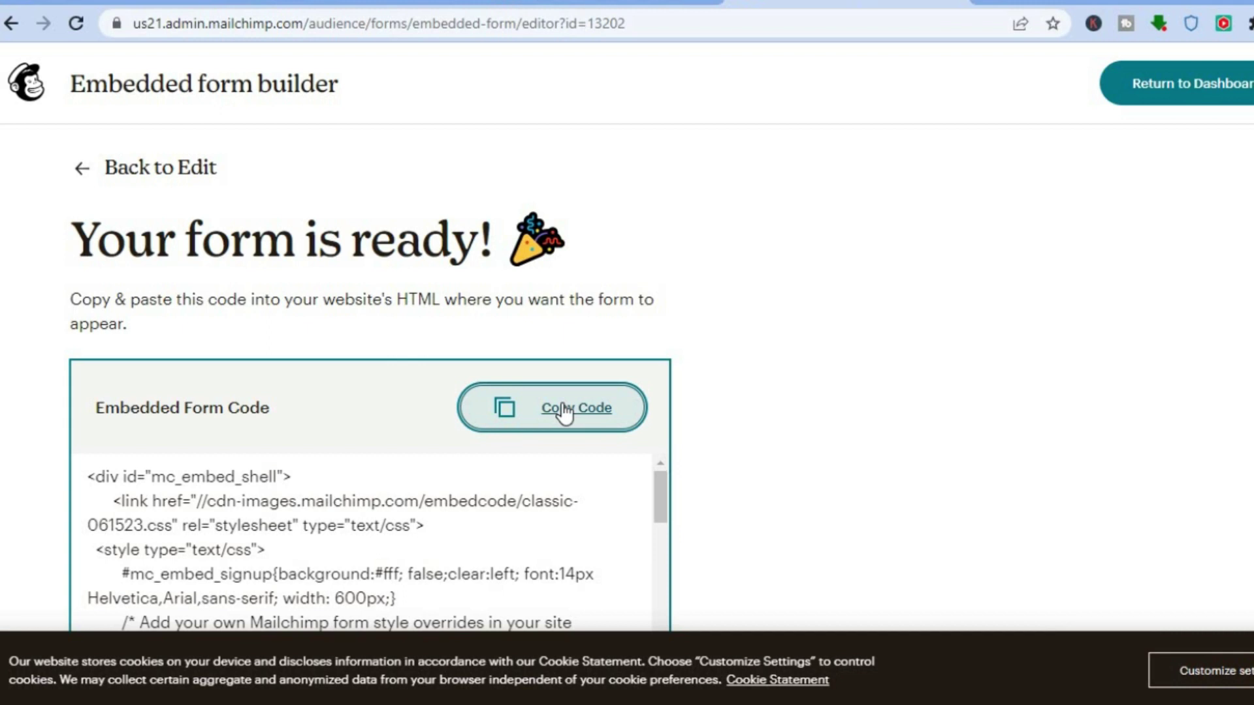
pyautogui.click(362, 3)
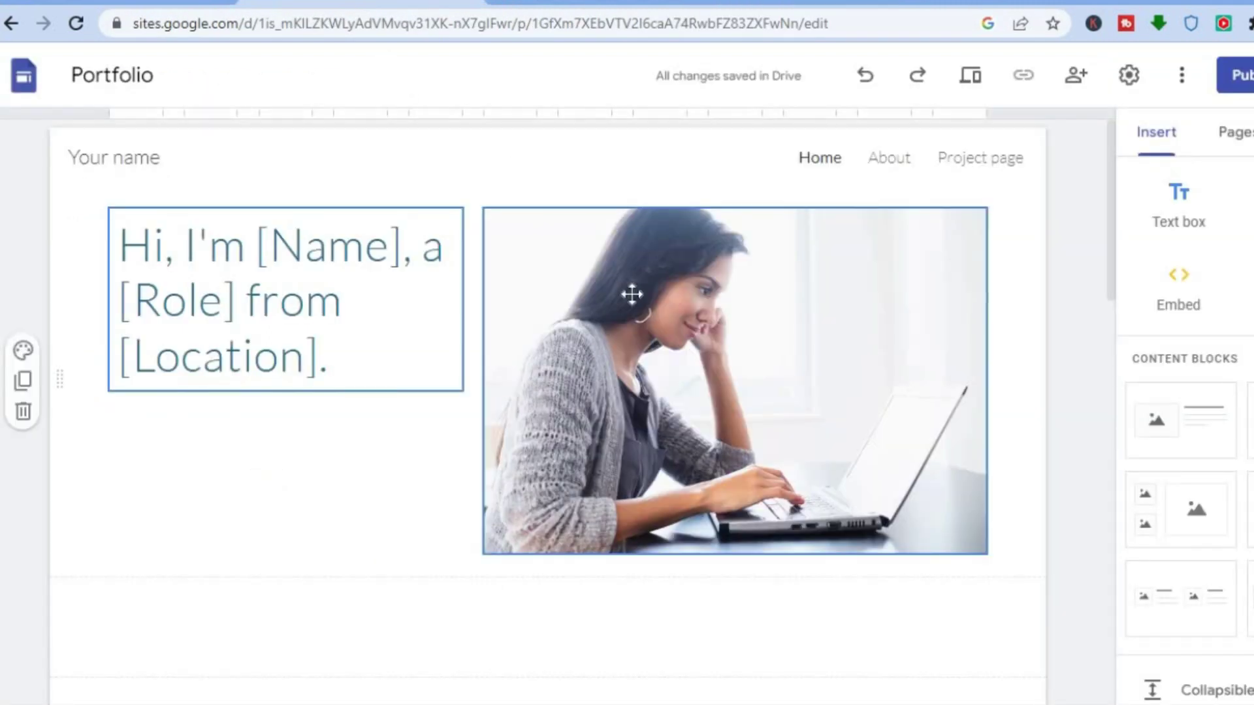
# Step: Scroll to the Selected work section and start an Embed from the web insertion
pyautogui.moveTo(1110, 269); pyautogui.dragTo(1102, 360)
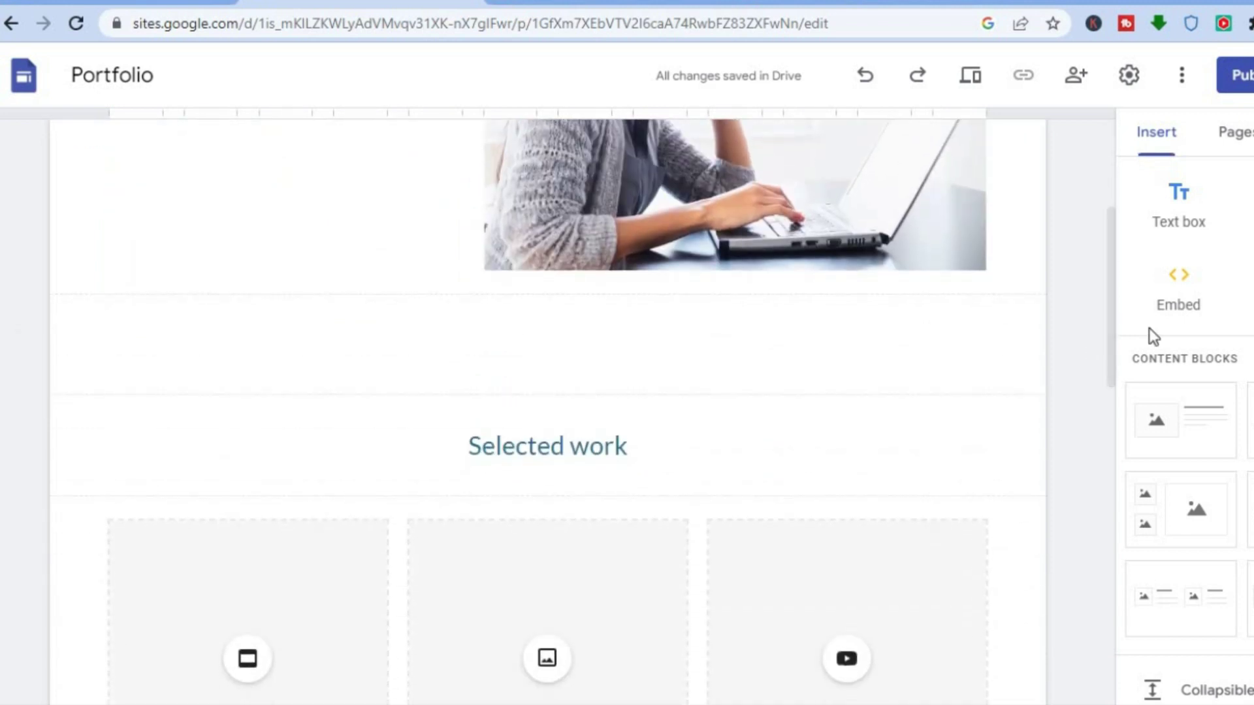
pyautogui.click(1179, 289)
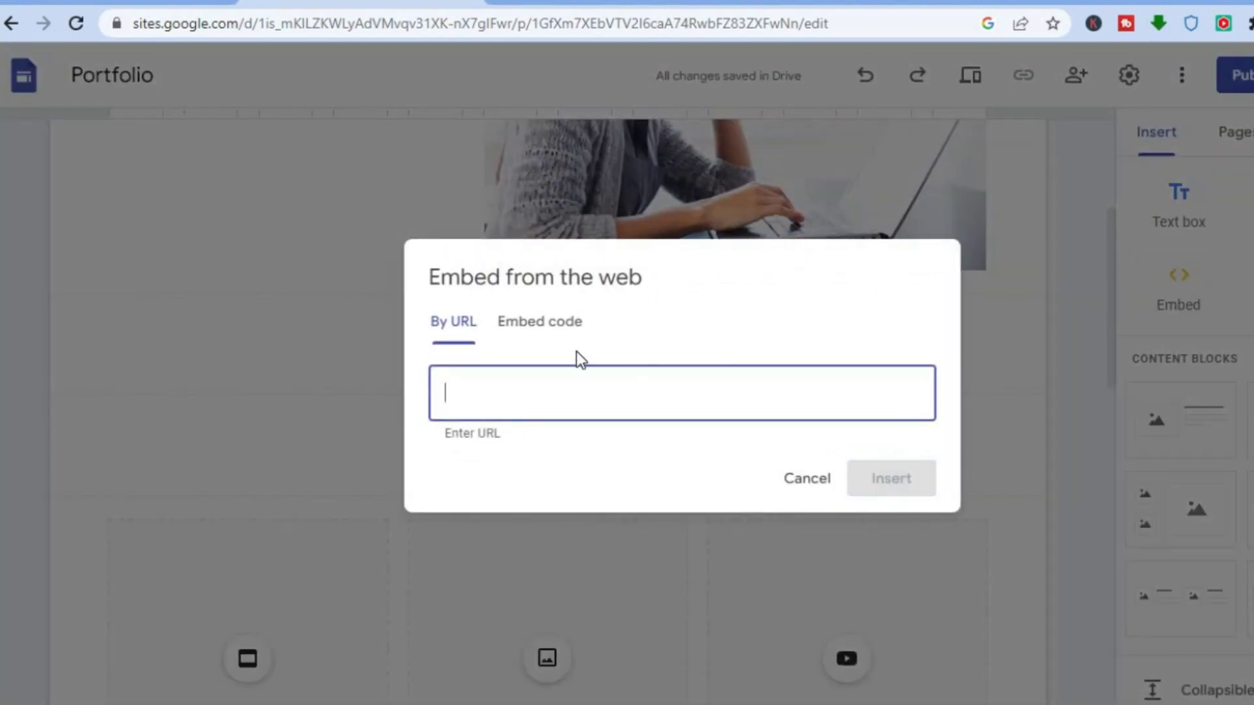
# Step: Paste the copied Mailchimp form code under Embed code and insert it on the Portfolio page
pyautogui.click(536, 326)
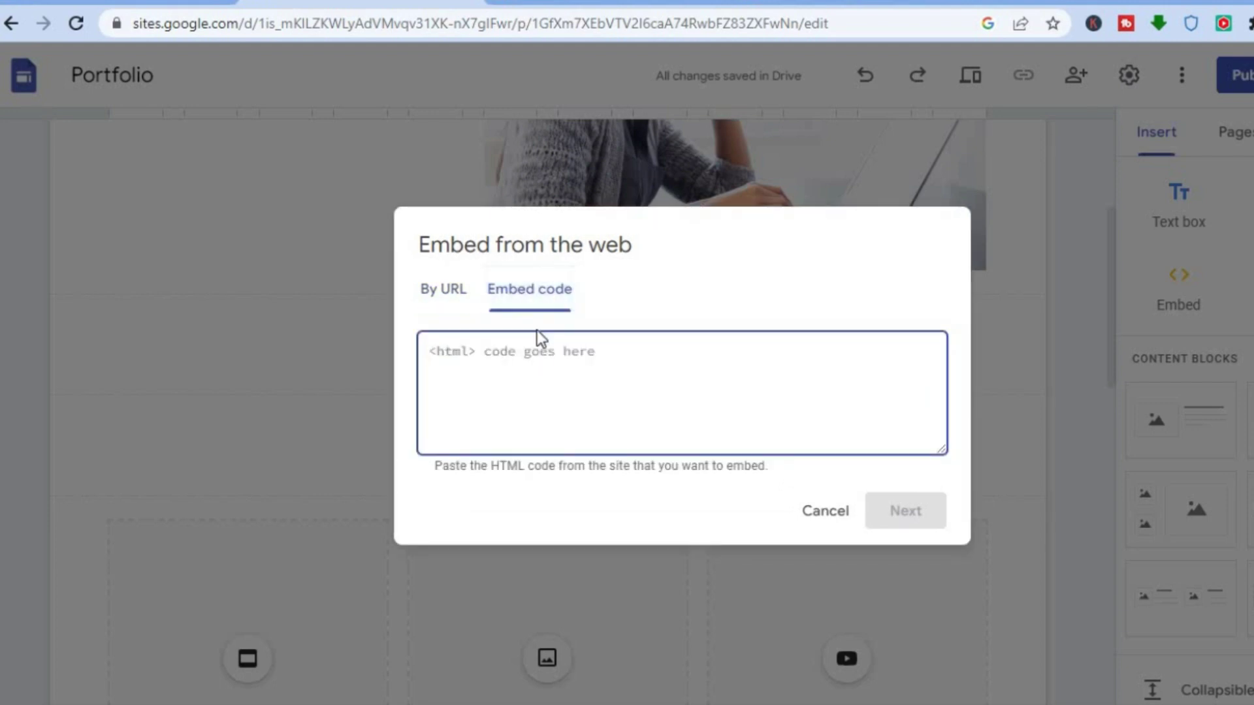
pyautogui.rightClick(478, 366)
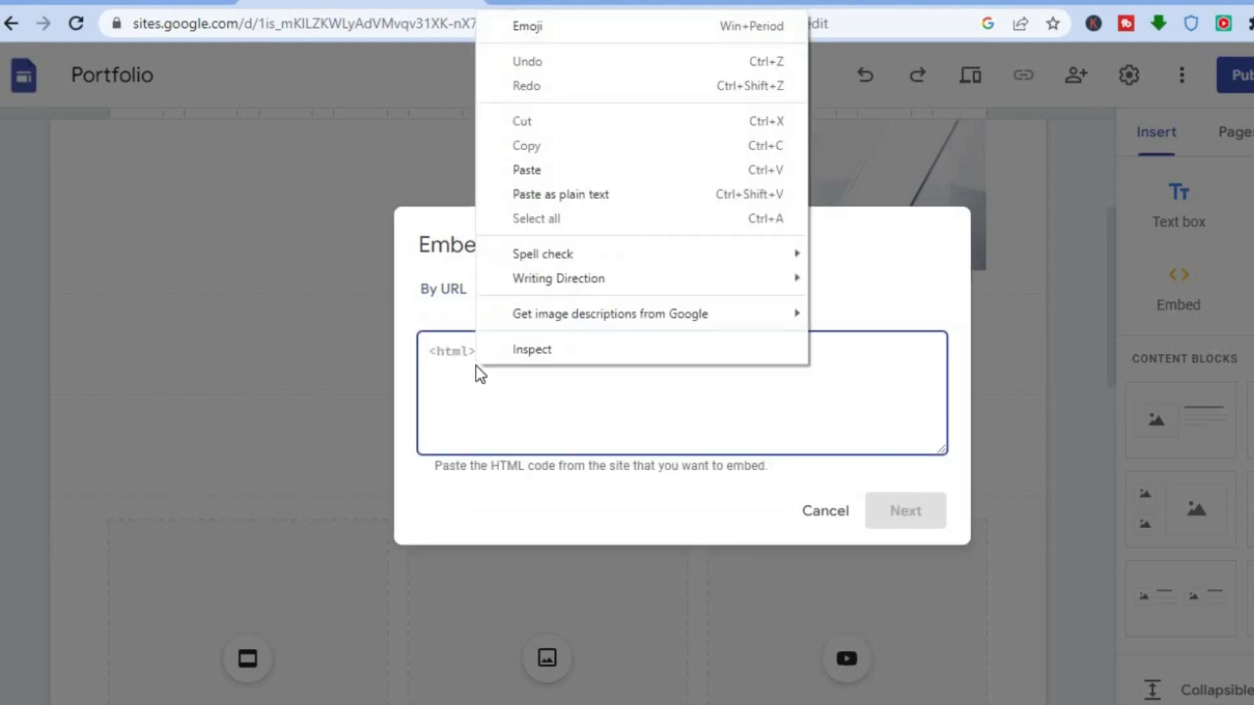
pyautogui.click(517, 167)
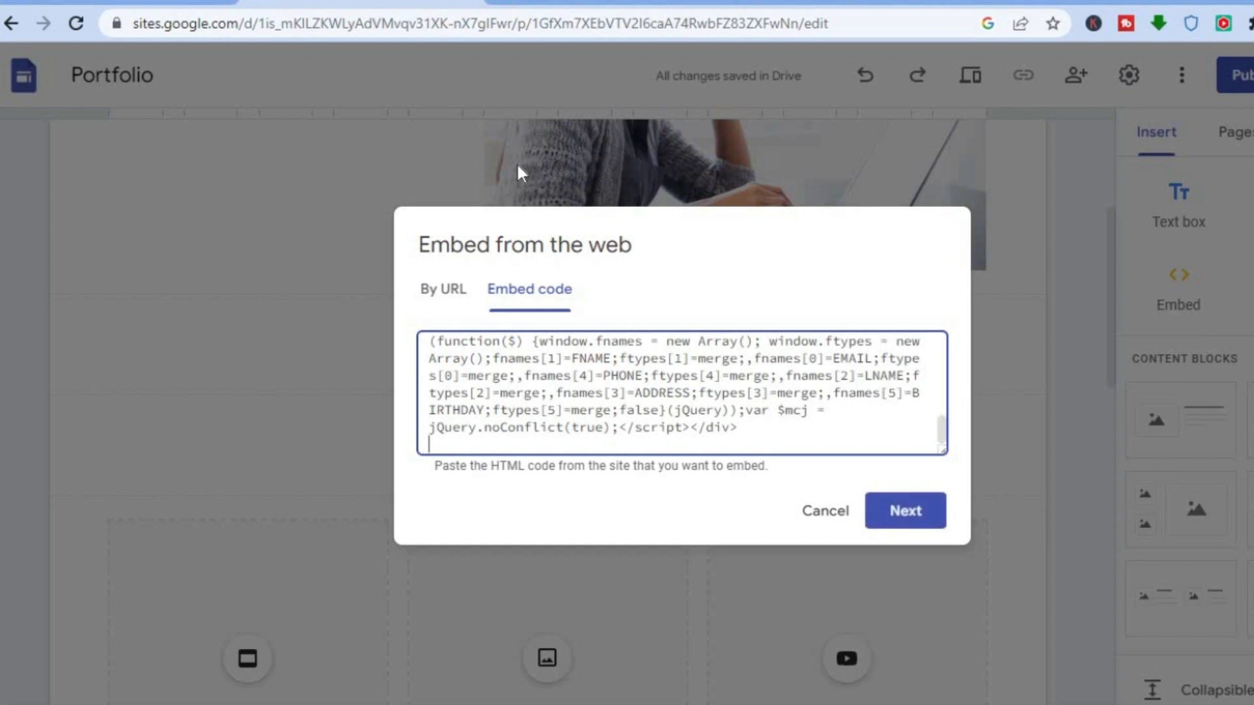
pyautogui.click(894, 511)
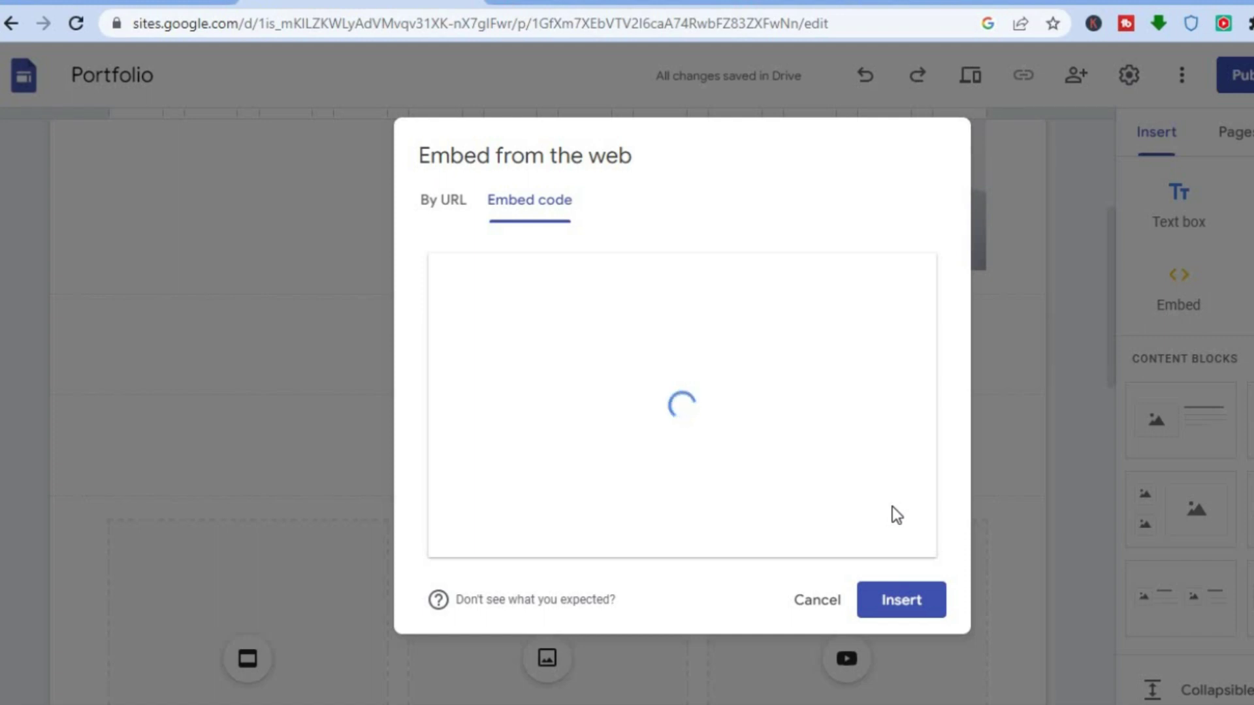
pyautogui.click(888, 600)
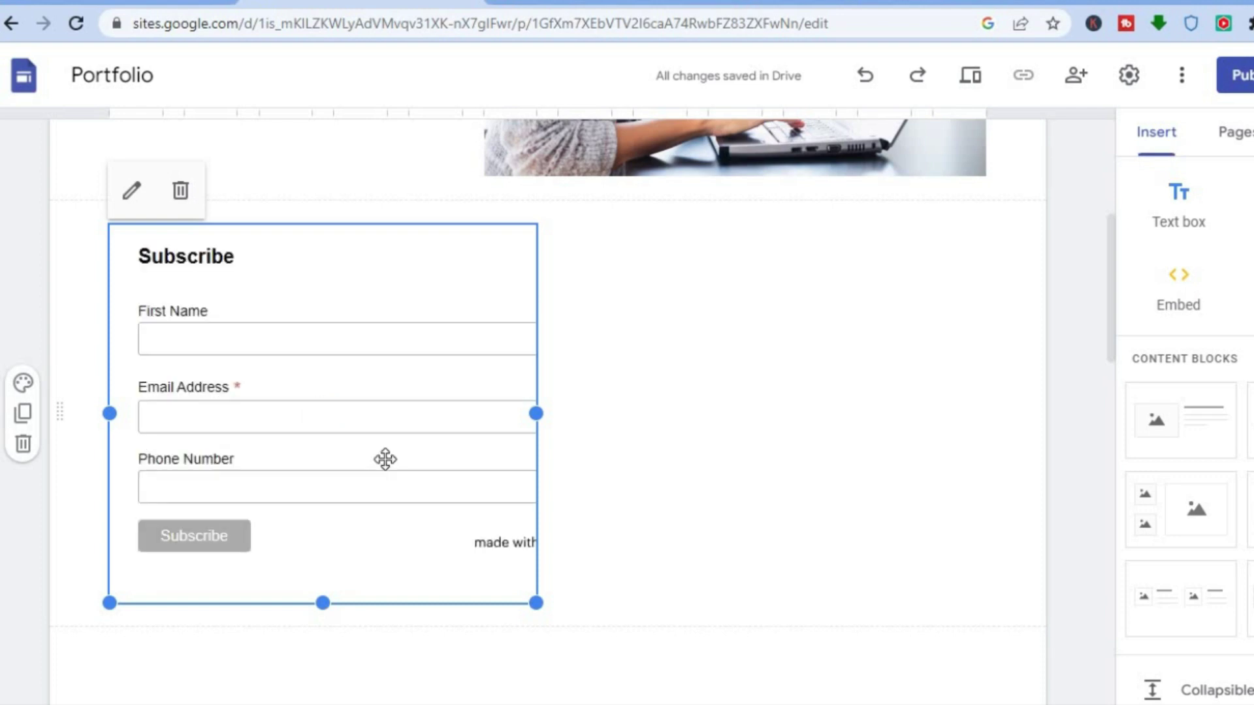
# Step: Widen the embedded Subscribe form box to fit all fields, then return to the Mailchimp tab
pyautogui.moveTo(537, 413); pyautogui.dragTo(751, 425)
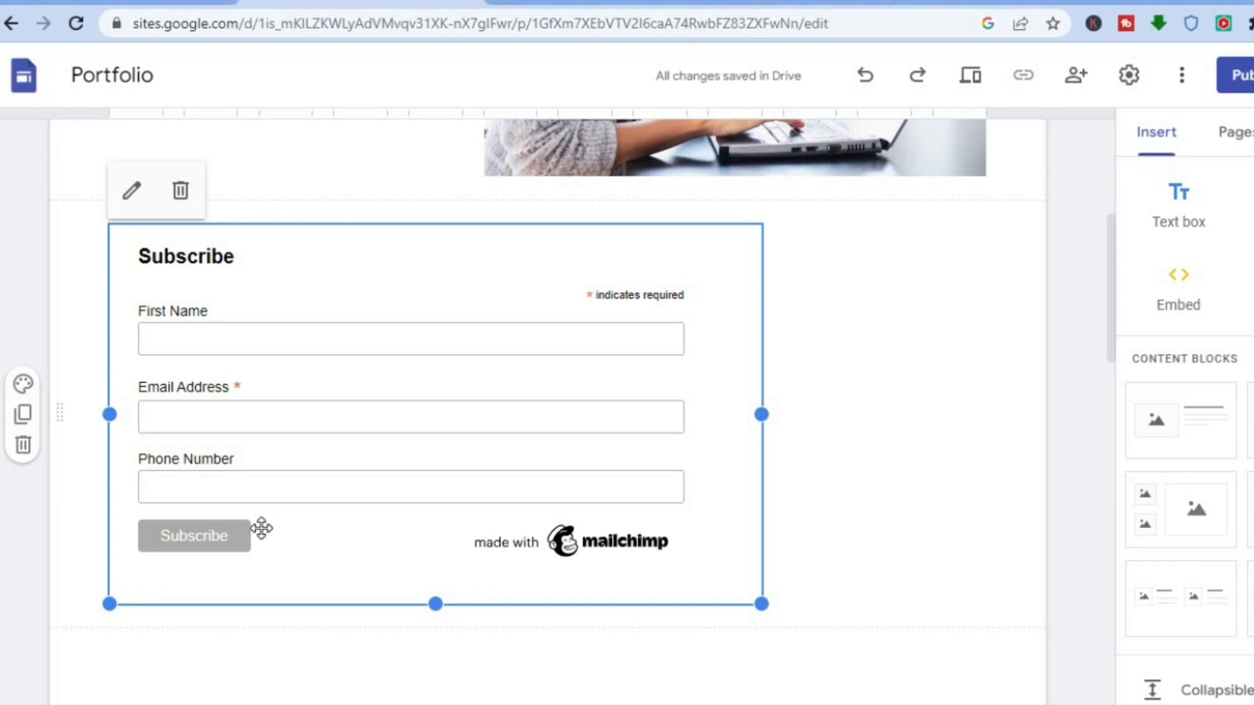
pyautogui.click(781, 2)
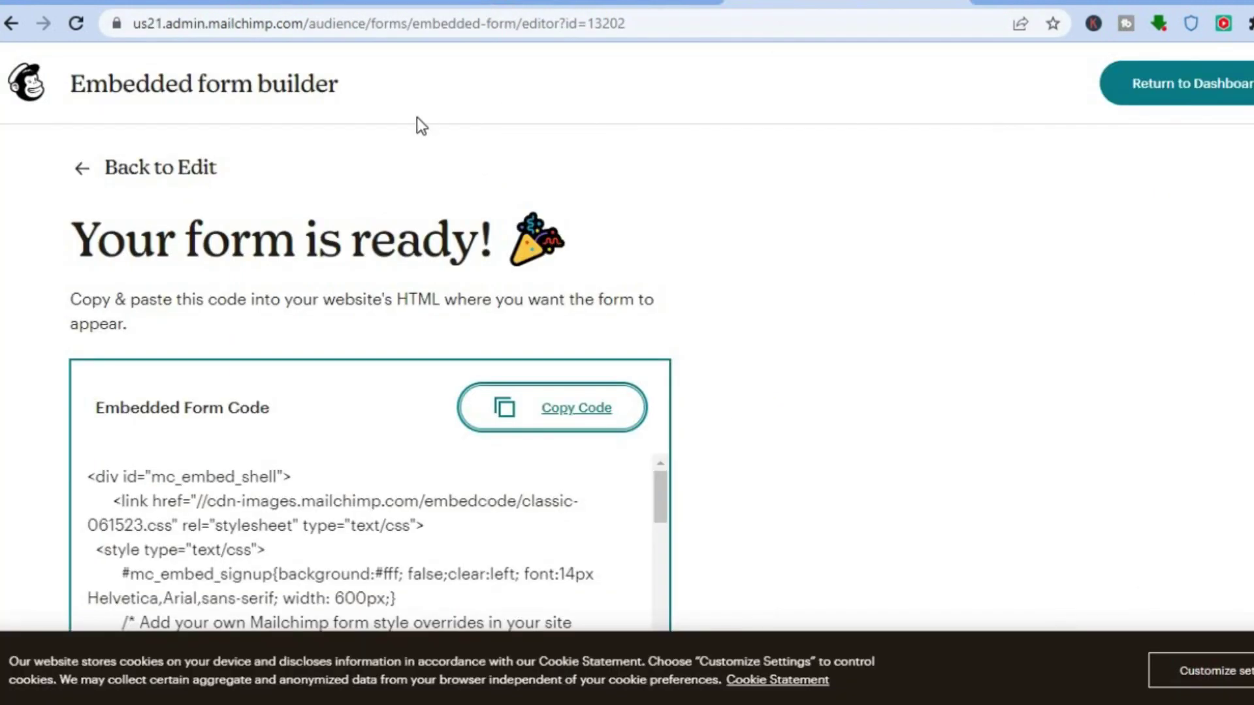
# Step: Exit the Embedded form builder and head back to the Audience Signup forms page
pyautogui.click(87, 171)
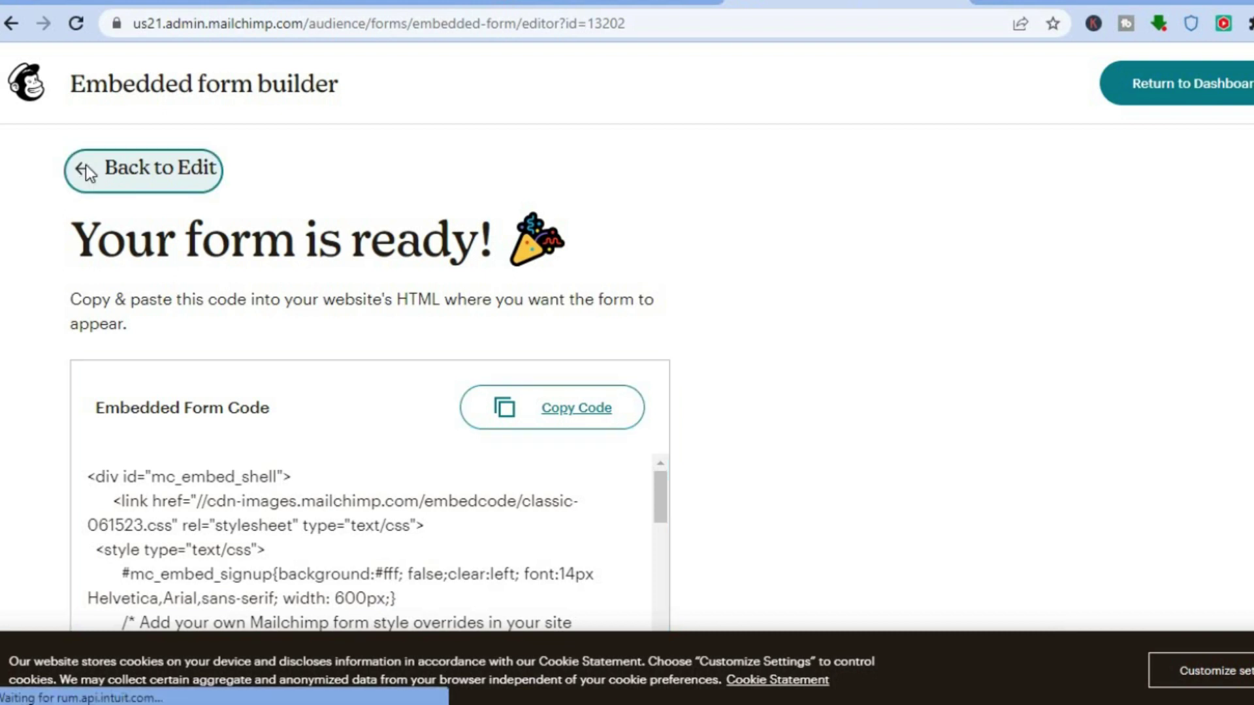
pyautogui.click(22, 160)
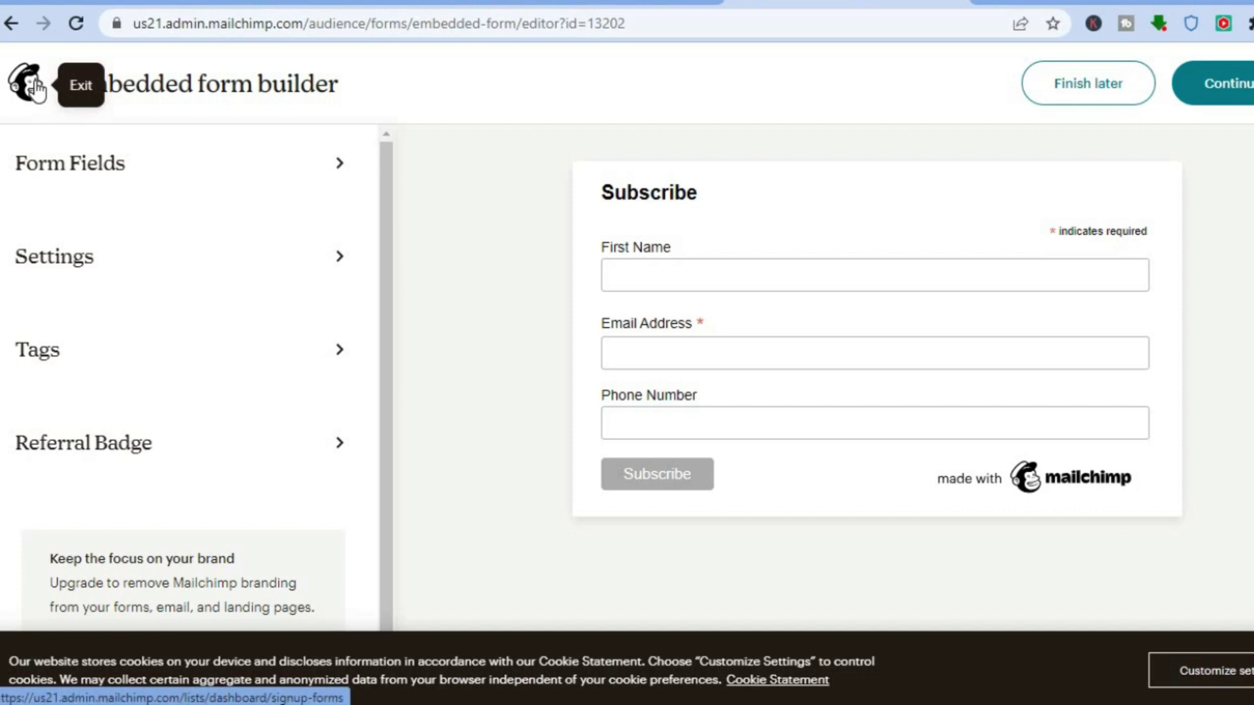
pyautogui.click(16, 22)
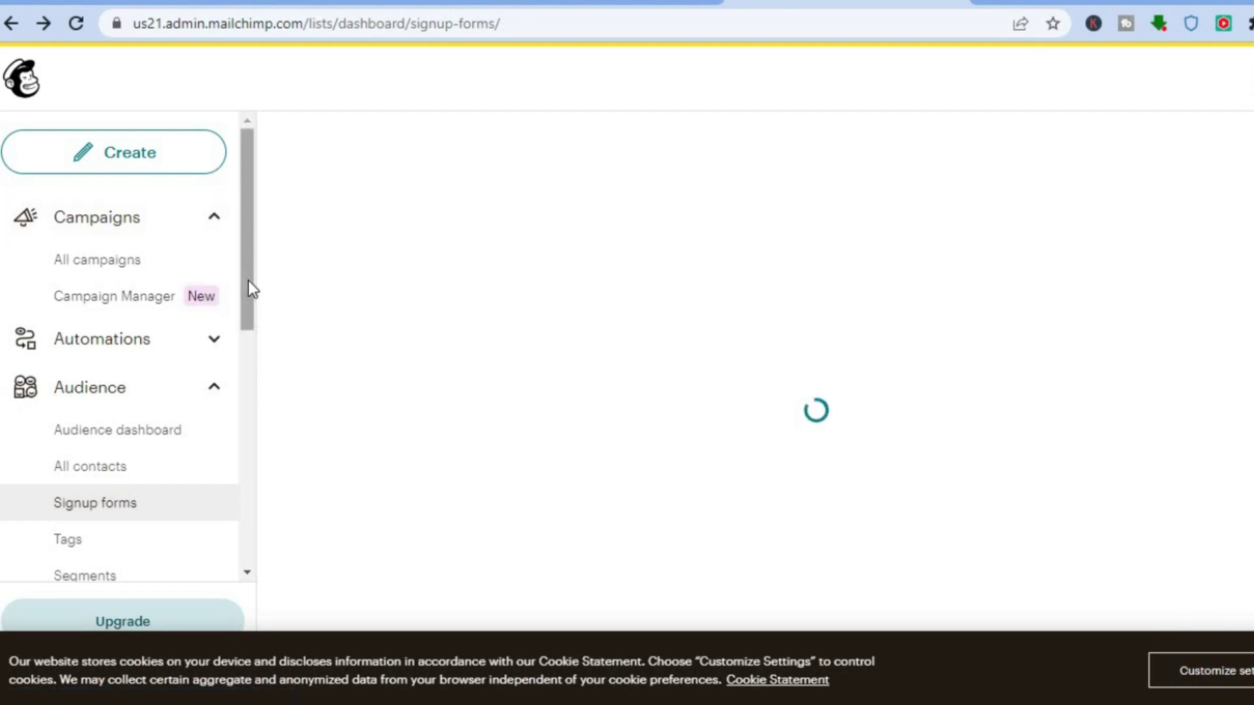
# Step: Reload the Signup forms list and open the Subscriber pop-up form option
pyautogui.click(90, 518)
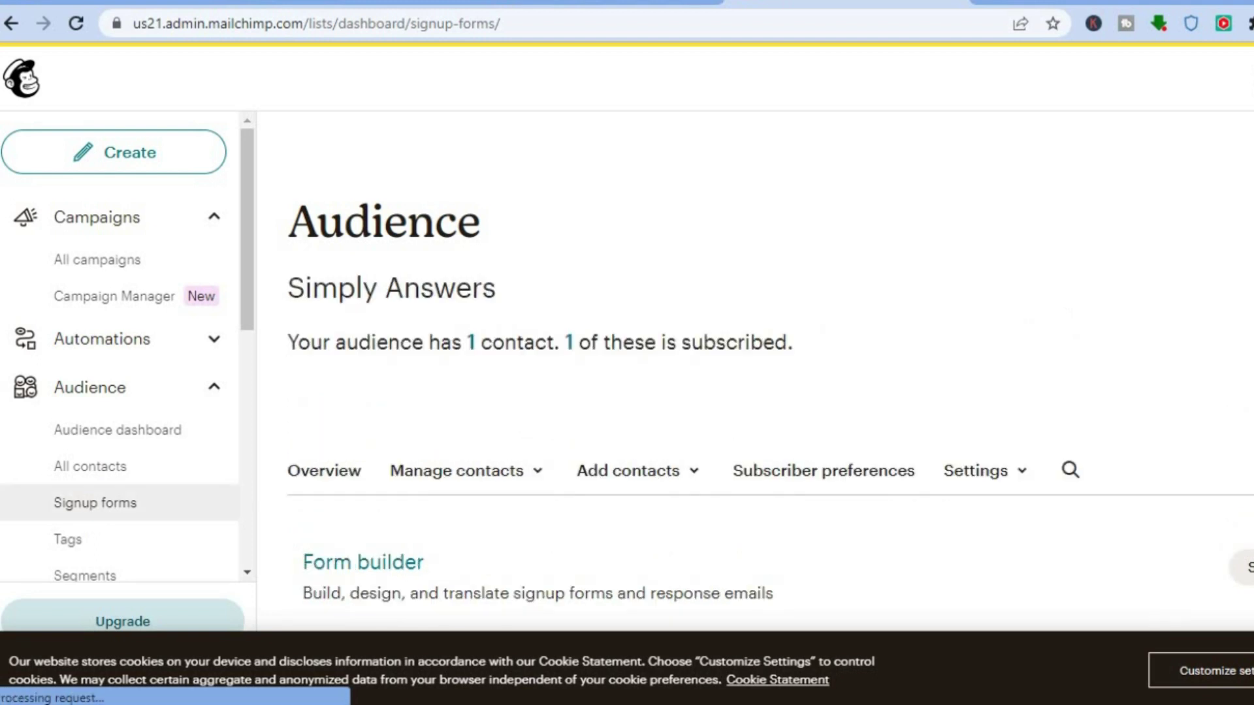
pyautogui.scroll(-6, 777, 379)
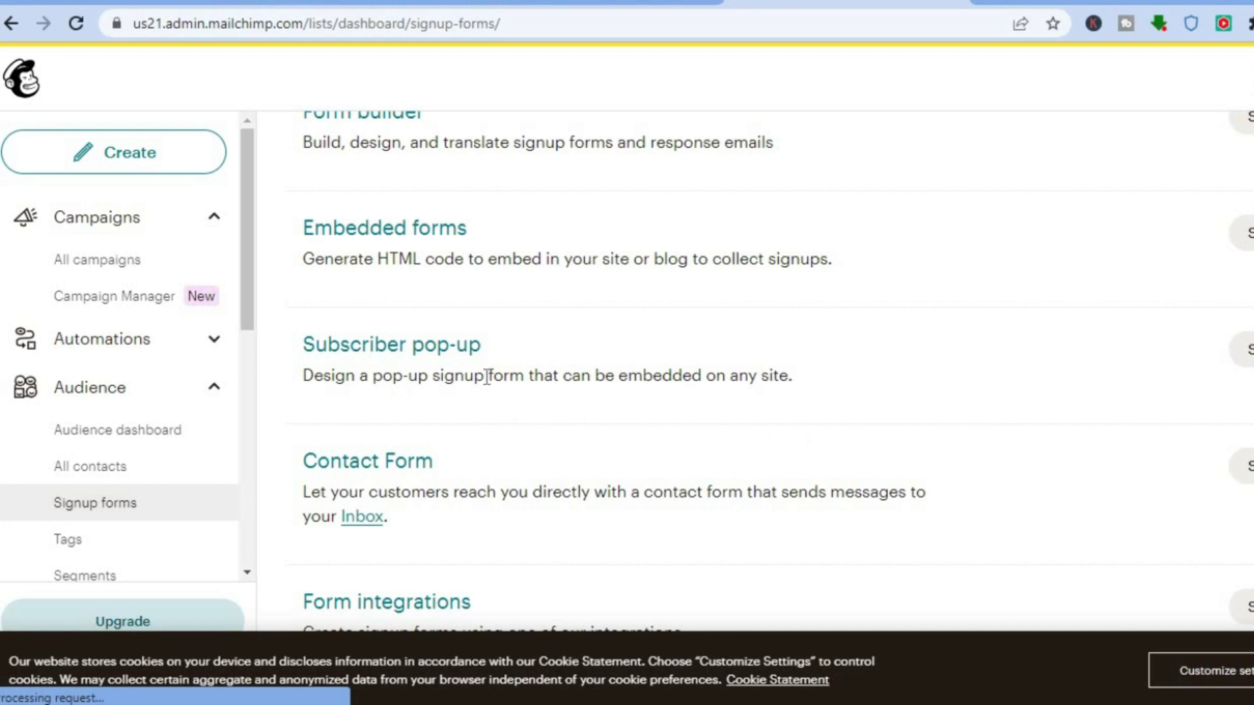
pyautogui.click(429, 356)
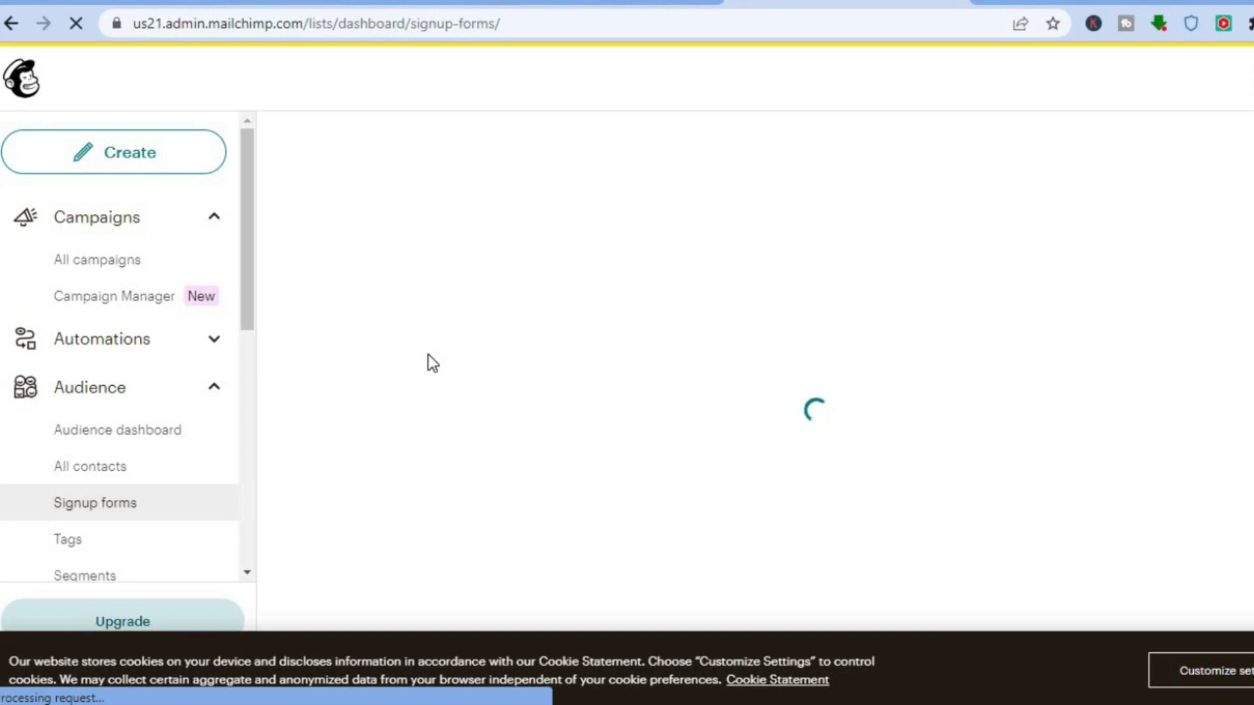